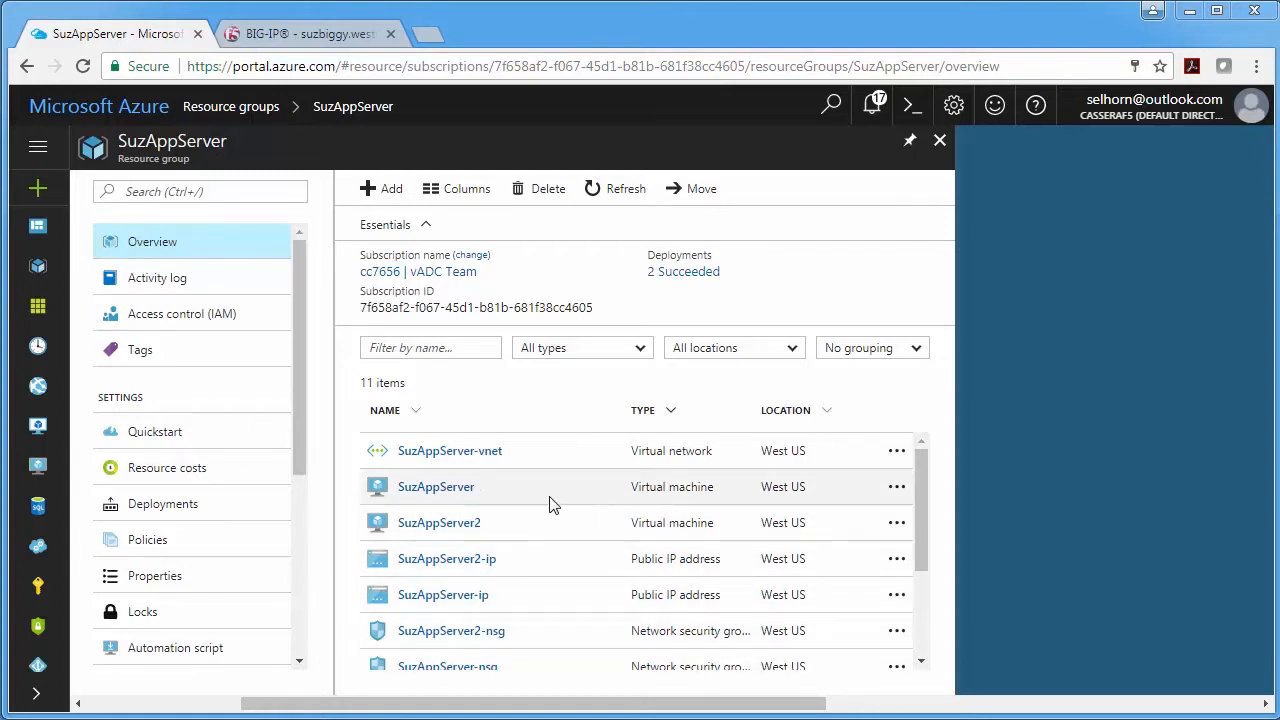
Add and save the tag mytag : addme on the SuzAppServer virtual machine
click(436, 487)
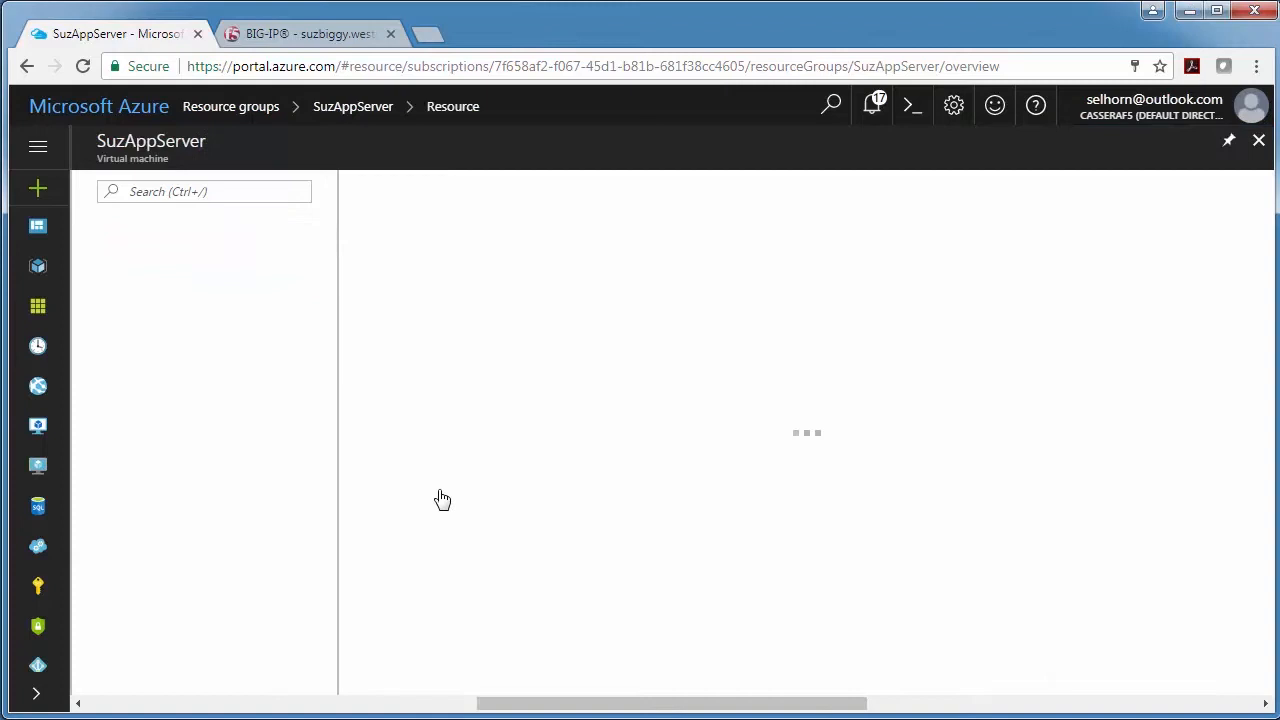
click(150, 350)
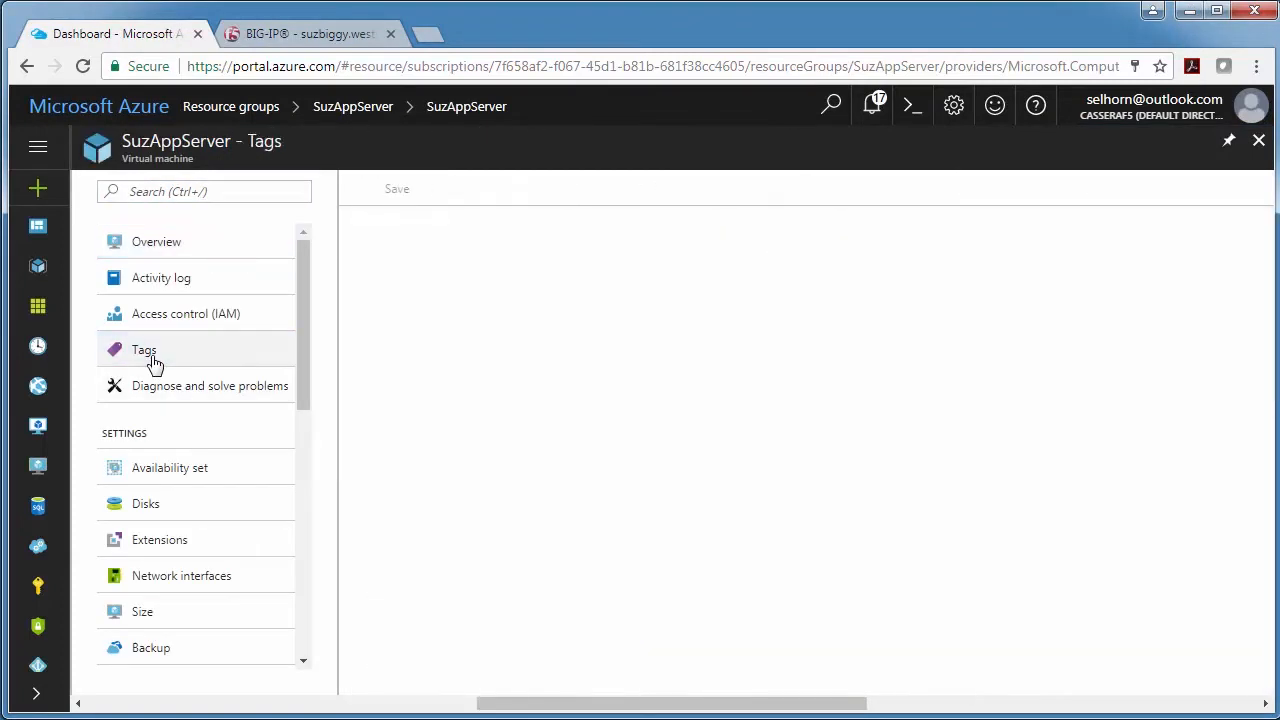
click(389, 338)
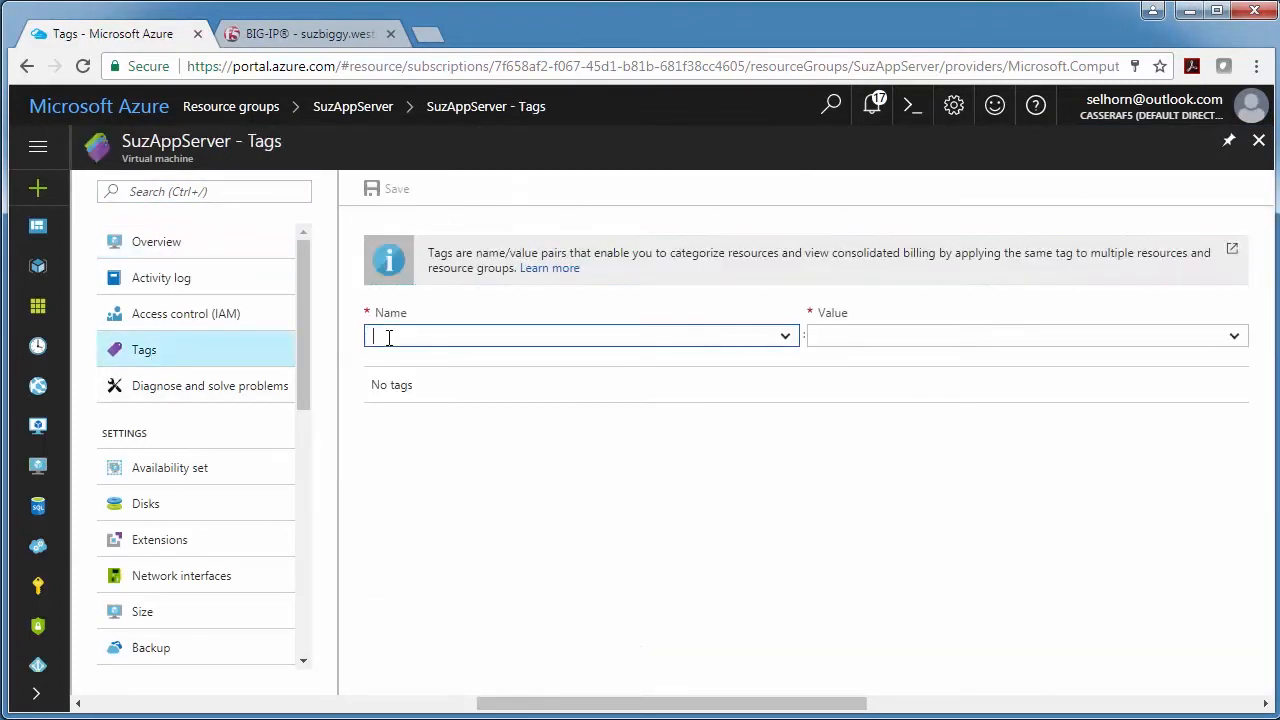
text(mytag)
key(Tab)
text(addme)
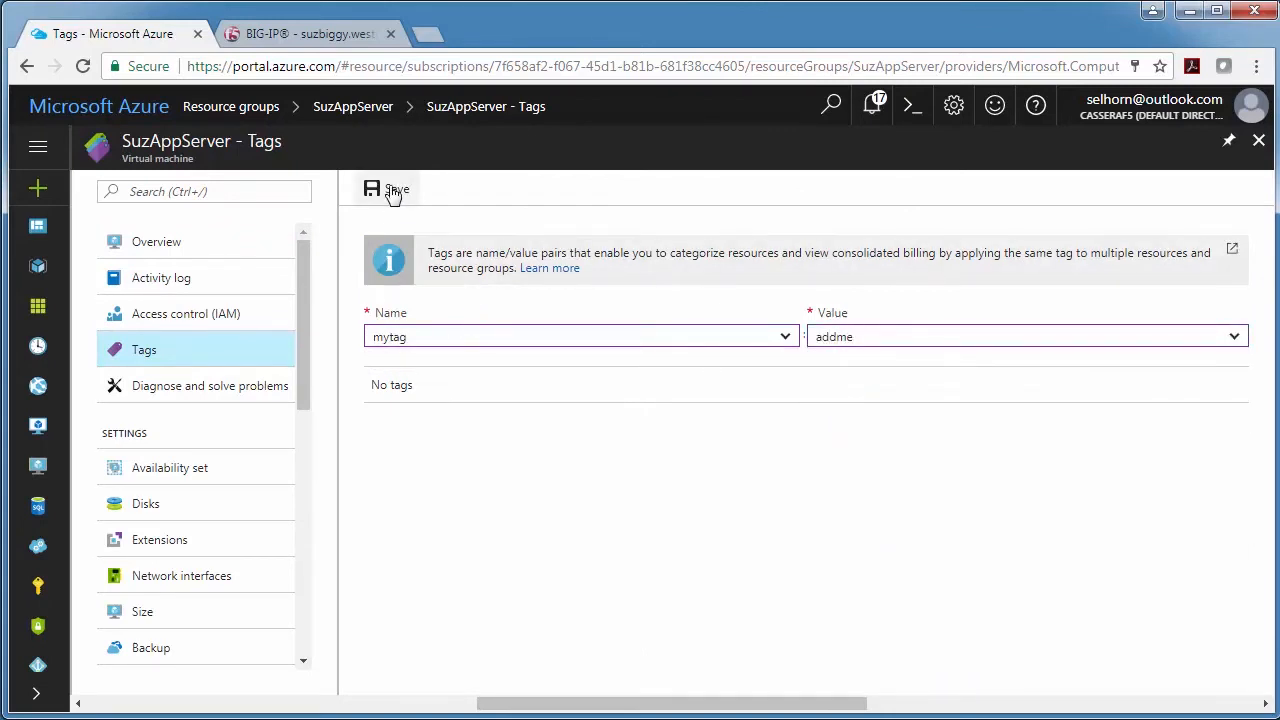
click(393, 190)
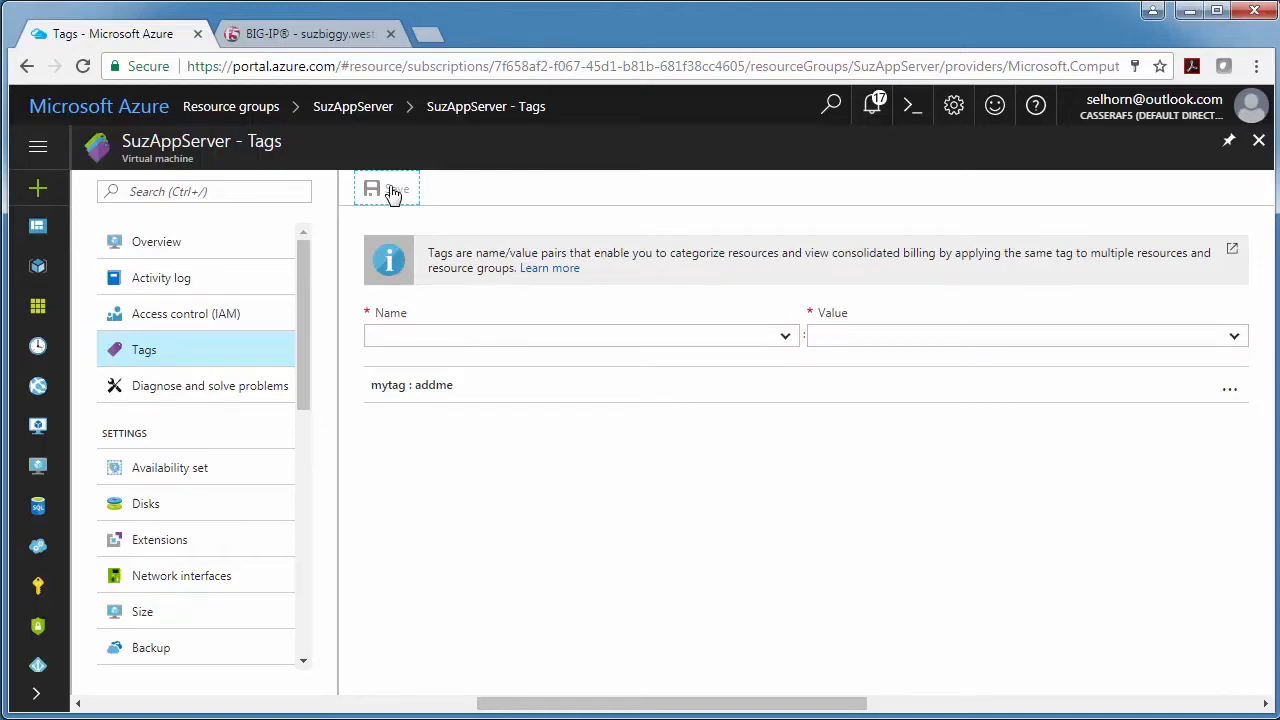
Create a new iApps application service using the f5.service_discovery template
click(313, 41)
mouse_move(119, 321)
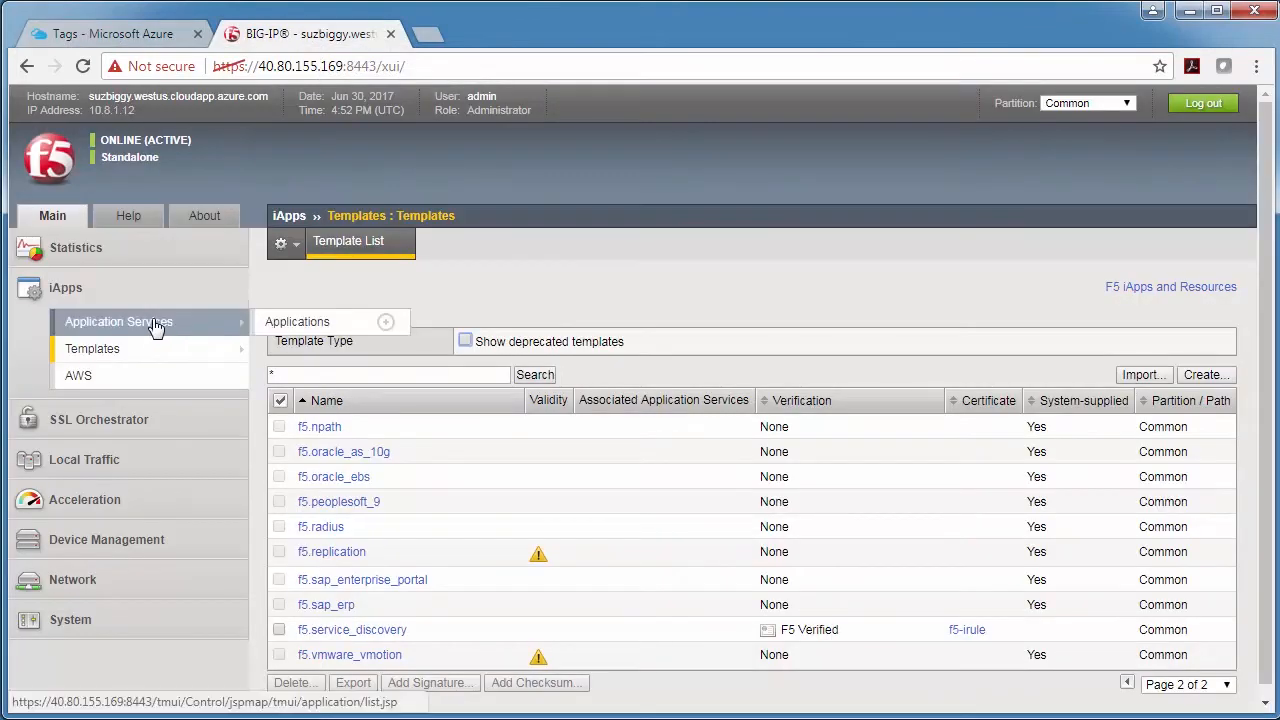
click(152, 318)
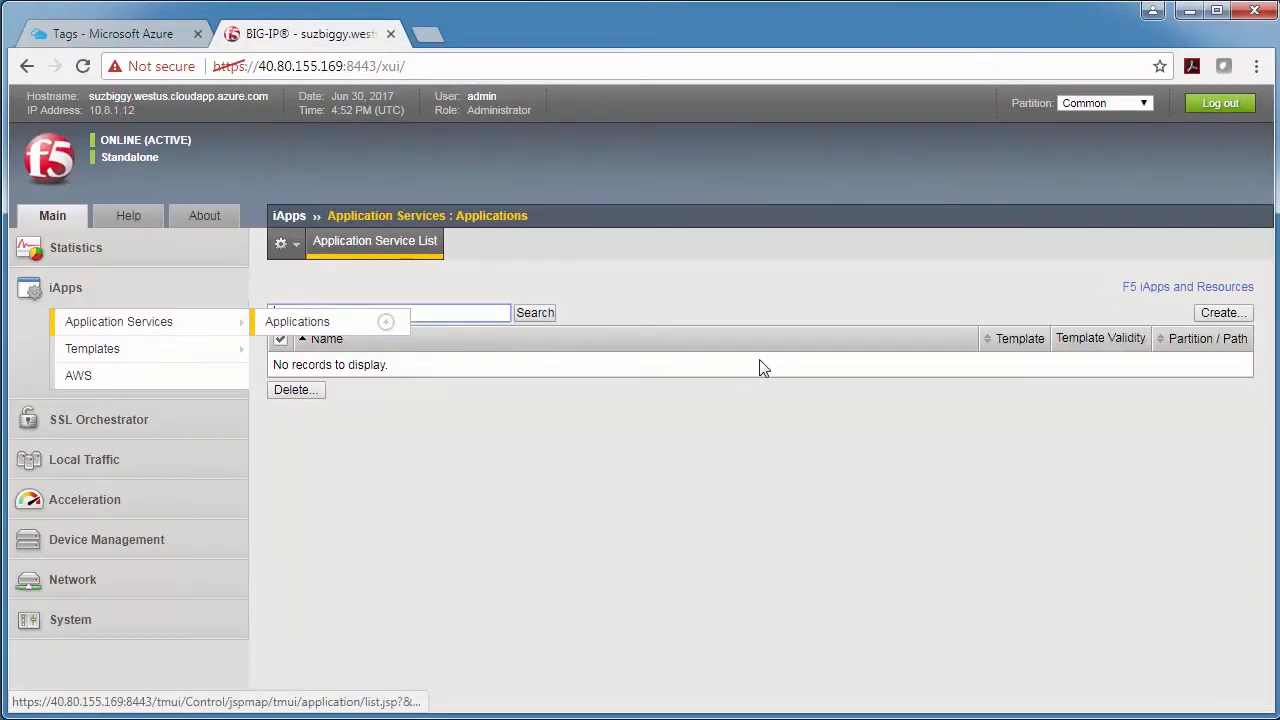
click(1222, 313)
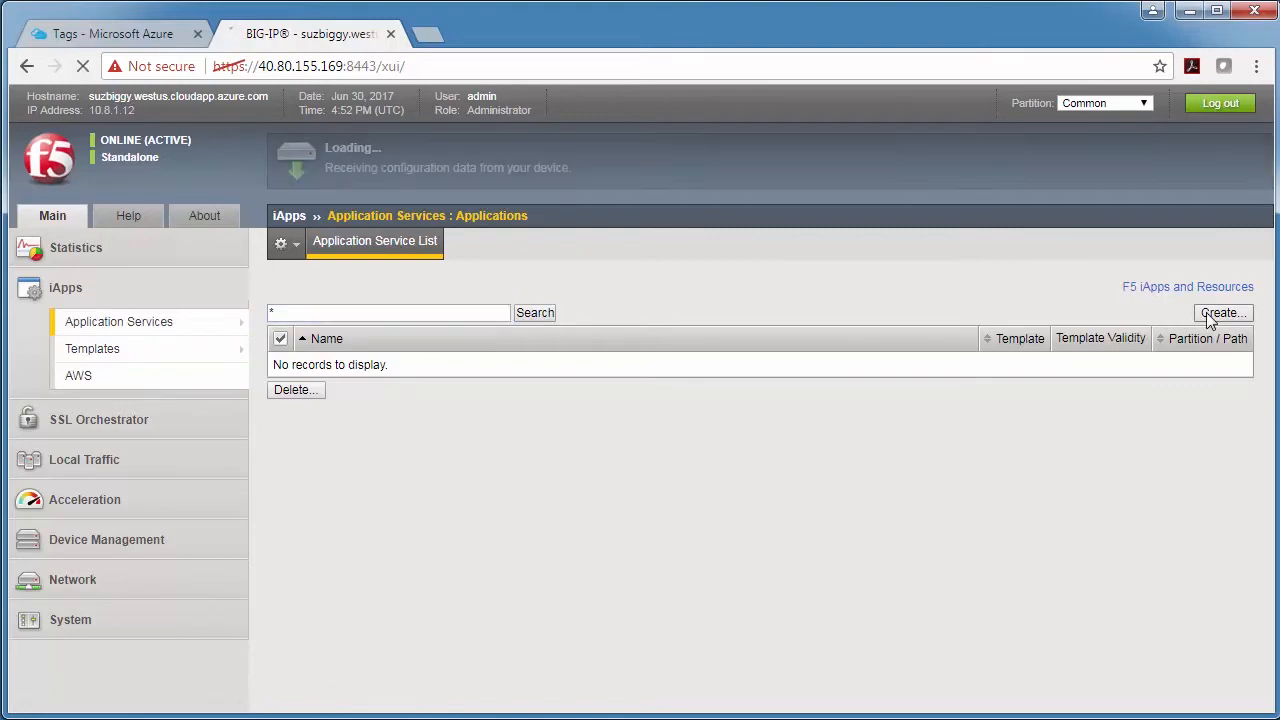
click(560, 307)
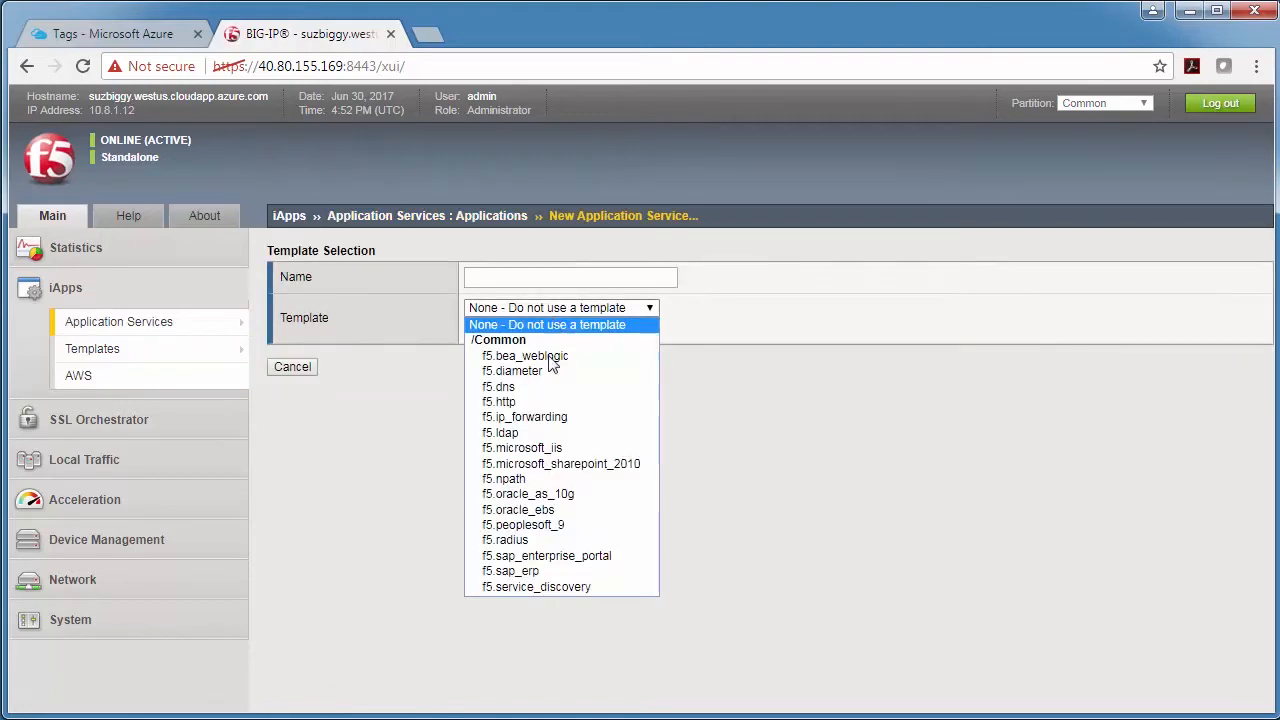
click(524, 586)
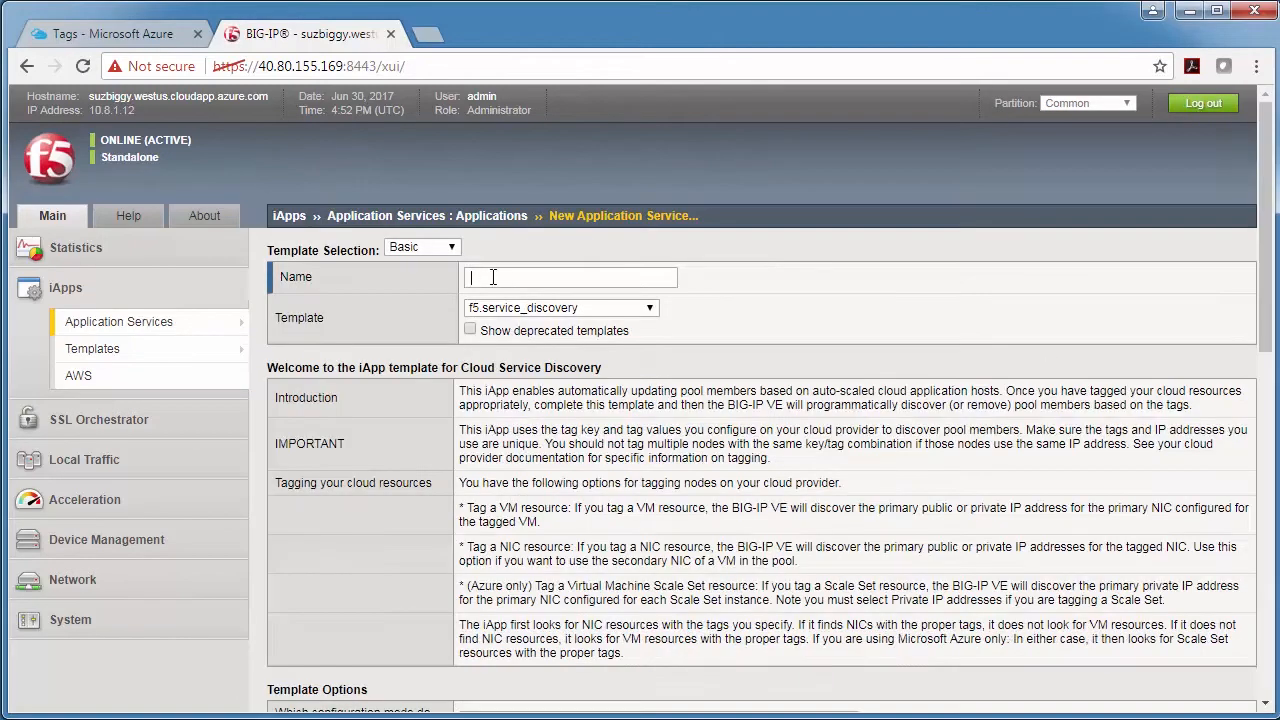
text(servdisc)
scroll(857, 390, down, 3)
scroll(857, 390, down, 3)
scroll(857, 390, down, 3)
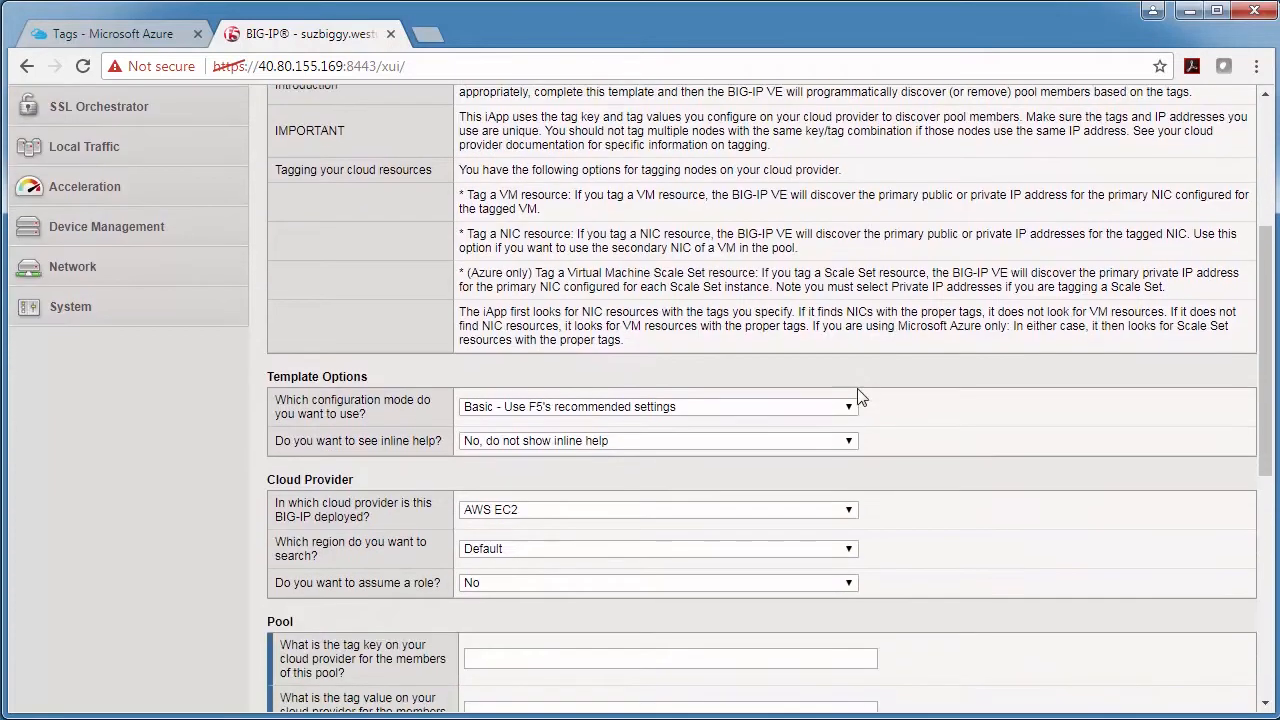
scroll(857, 390, down, 2)
scroll(862, 397, down, 1)
Choose Azure as cloud provider and enter the resource group and subscription ID
click(541, 222)
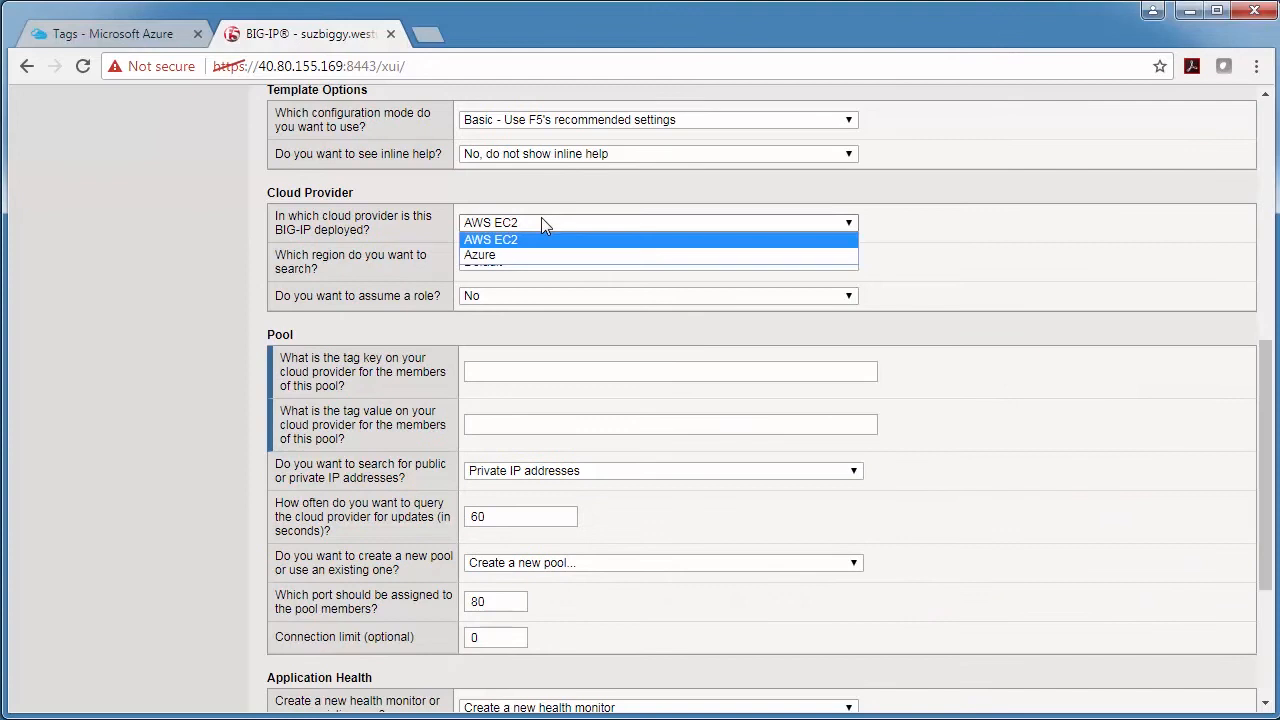
click(528, 256)
click(527, 259)
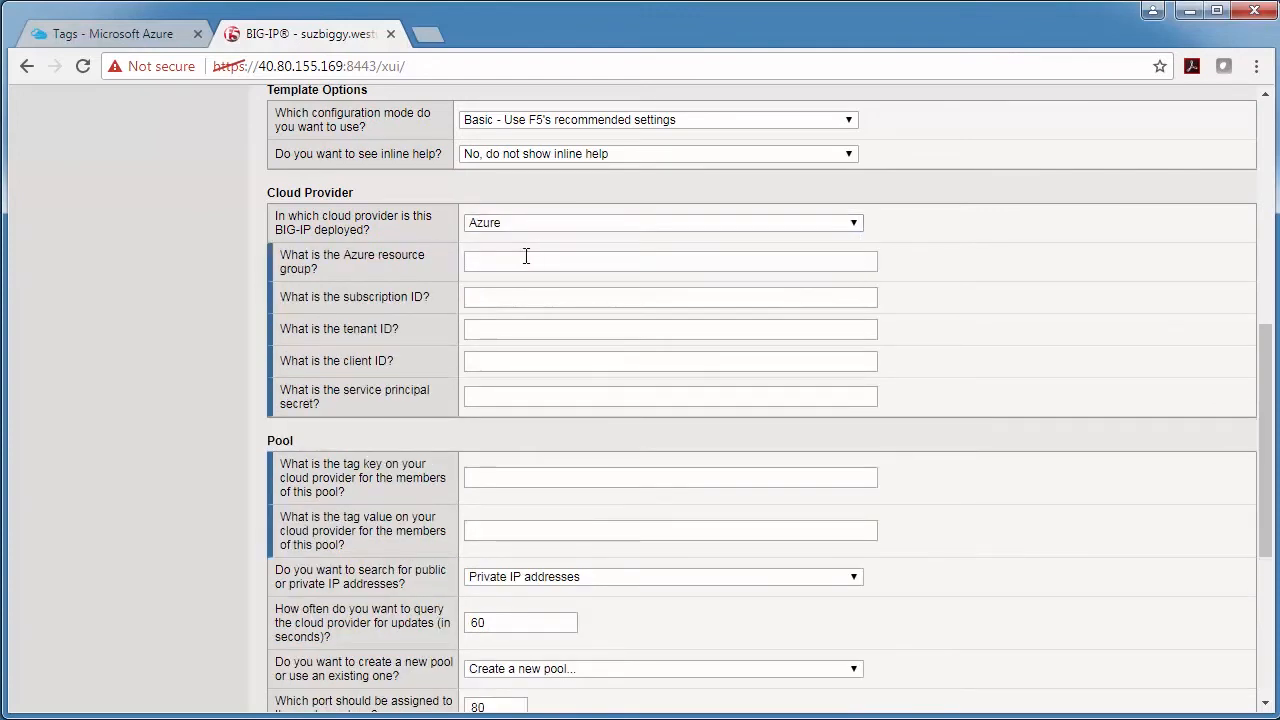
text(SuzAppServer)
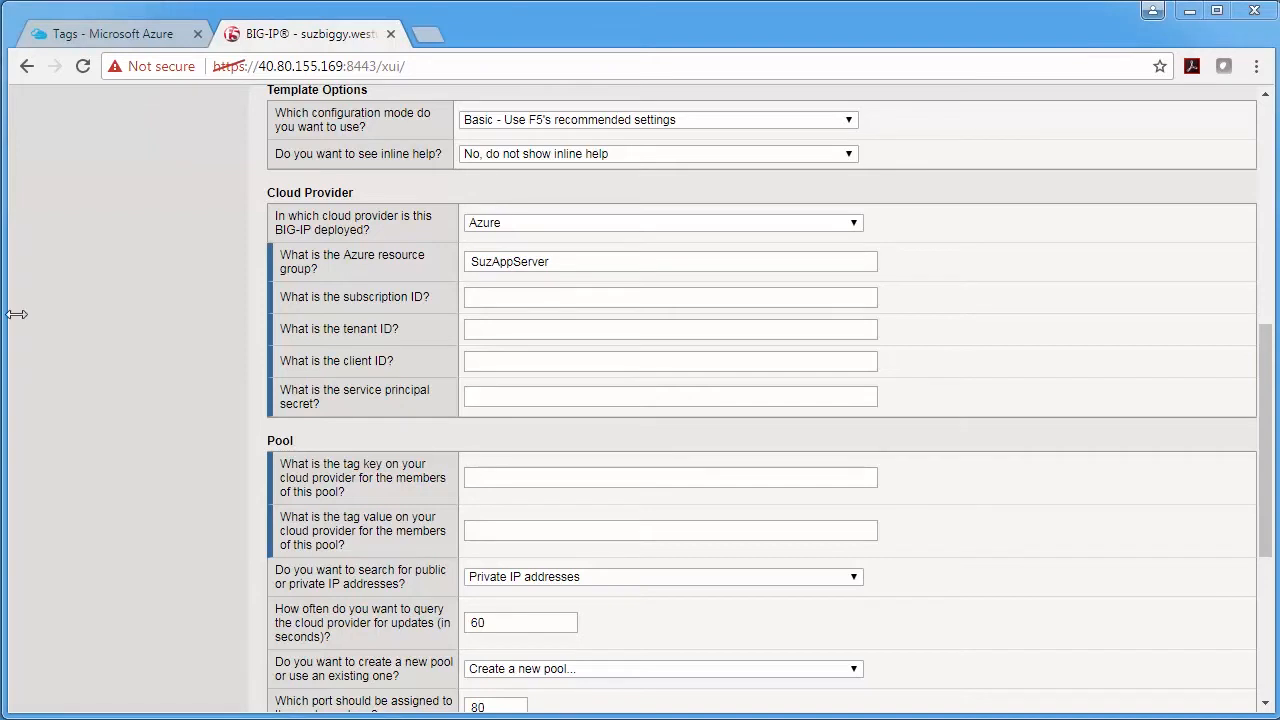
click(507, 296)
key(ctrl+v)
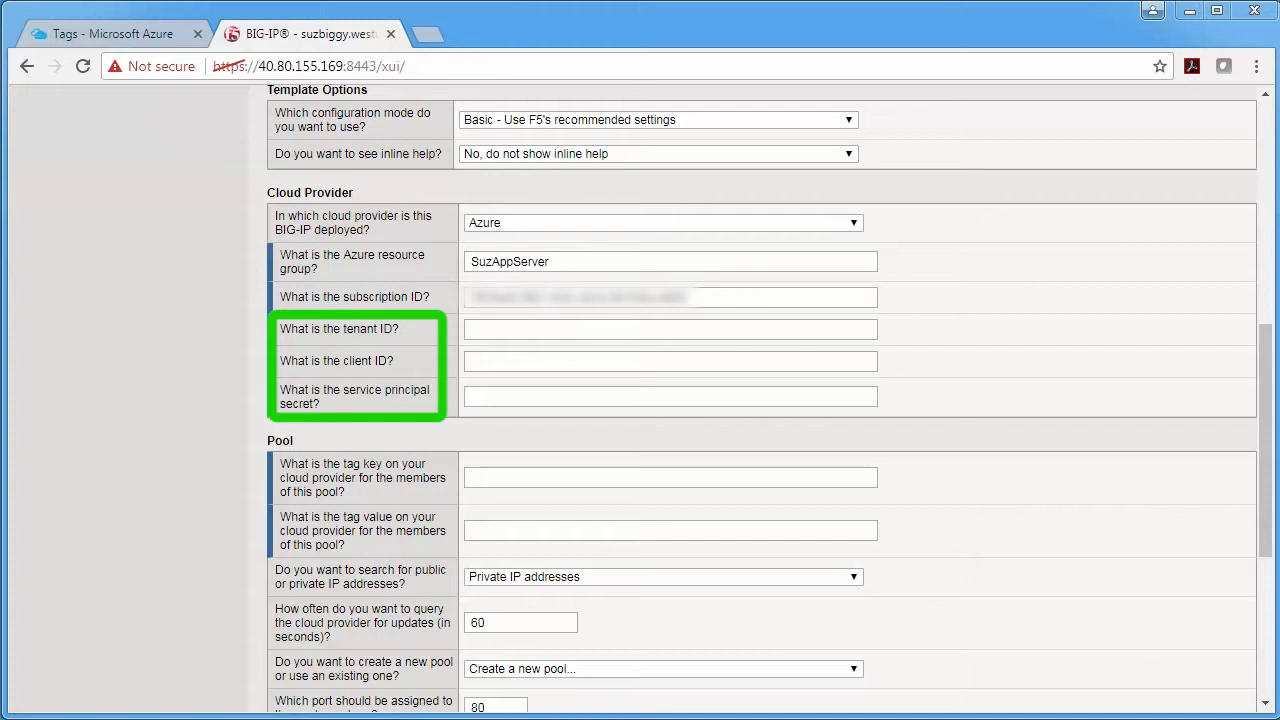
Paste in the Azure tenant ID, client ID and service principal secret
click(516, 330)
key(ctrl+v)
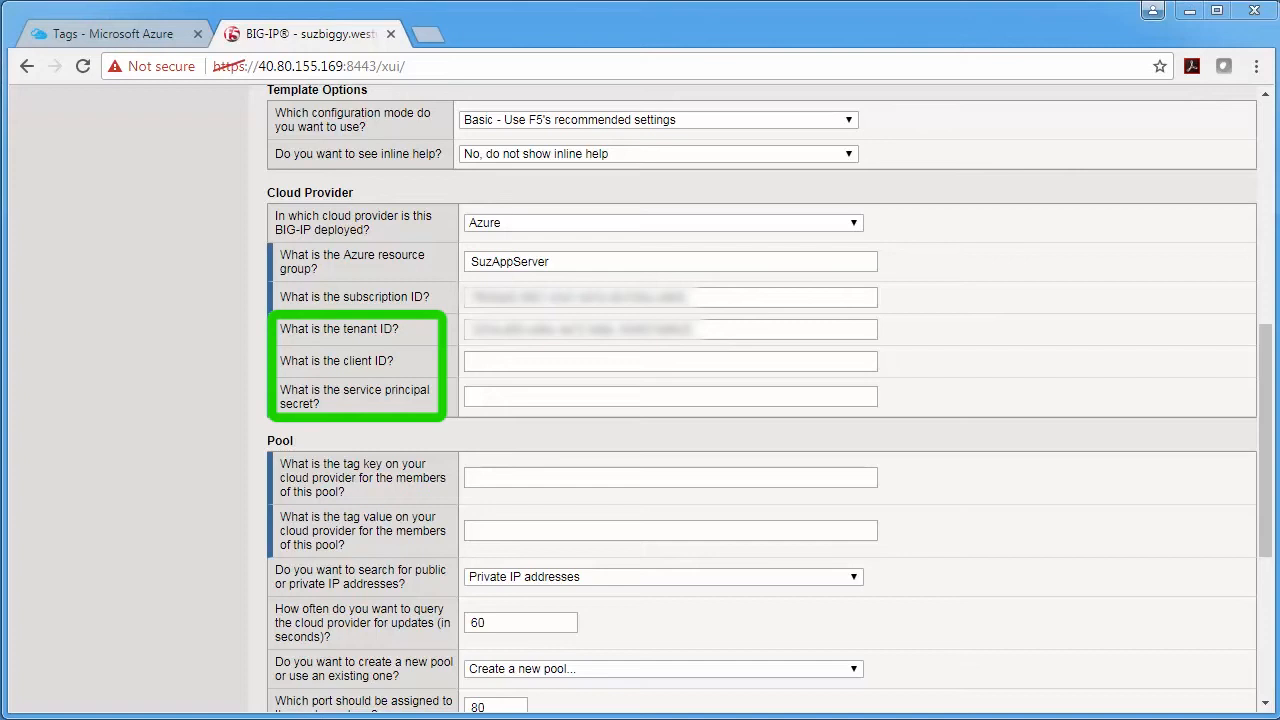
click(524, 360)
key(ctrl+v)
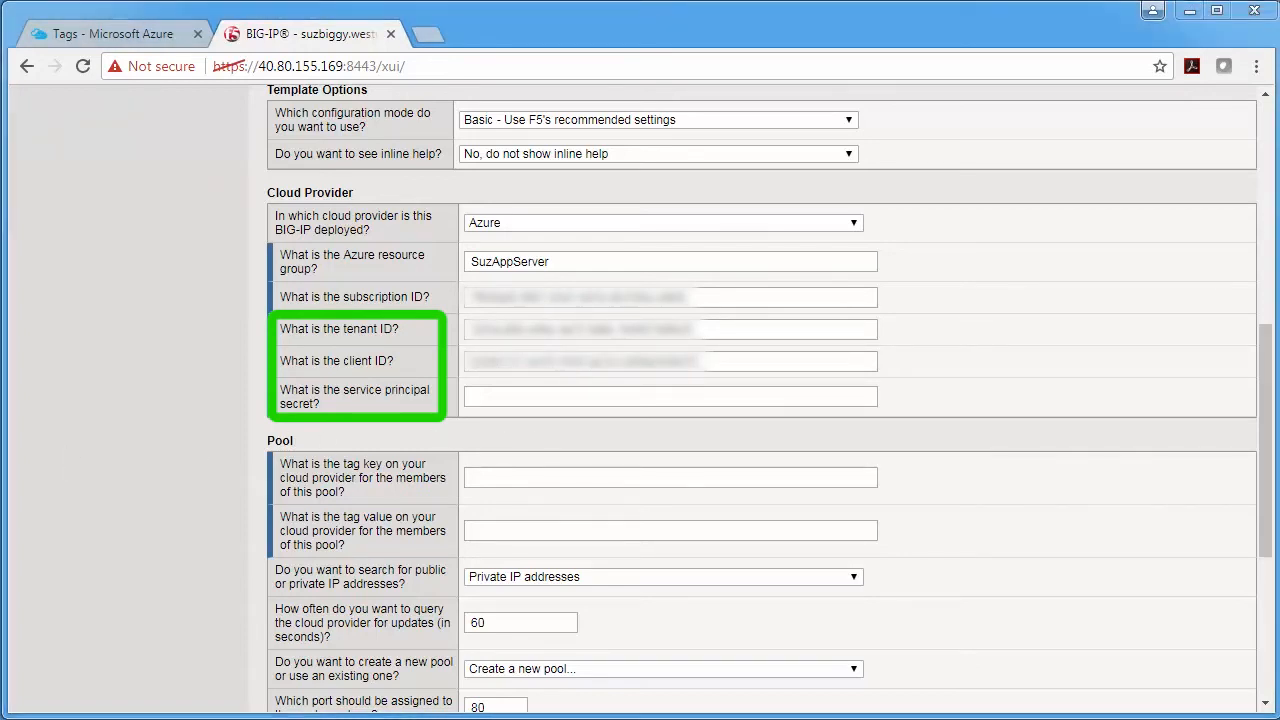
click(557, 397)
key(ctrl+v)
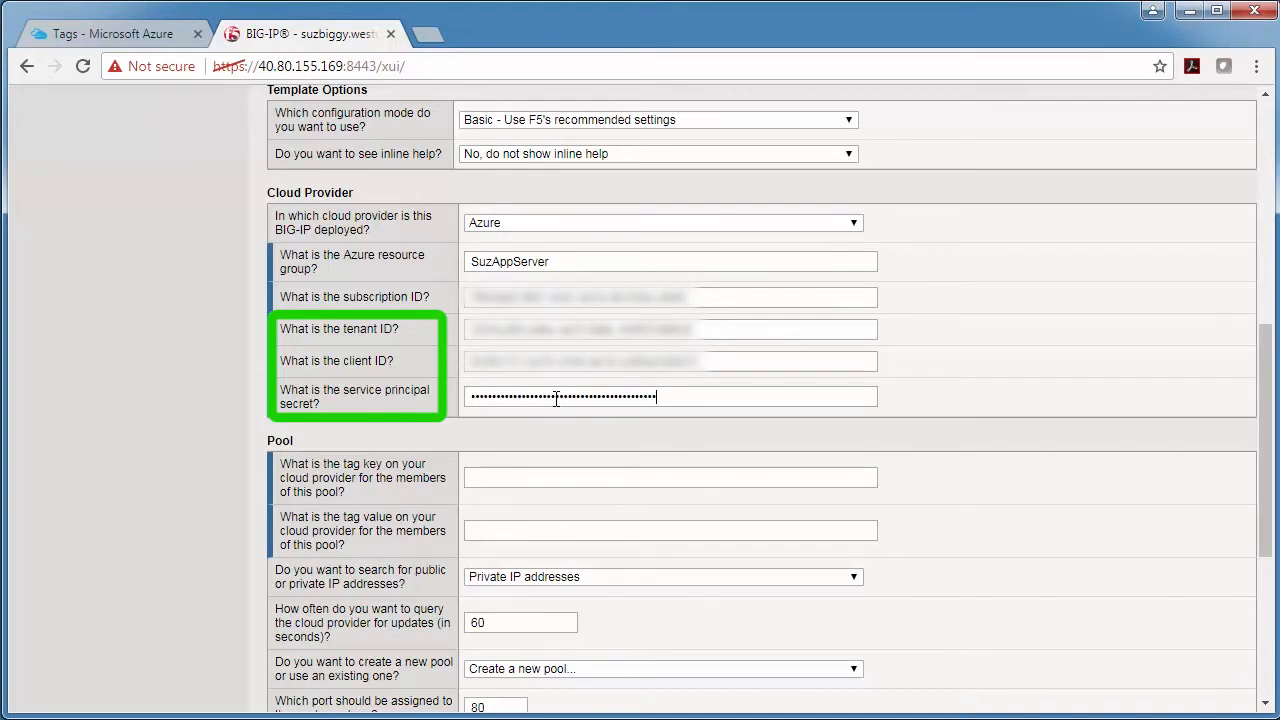
Set pool tag key mytag, tag value addme, and the existing http health monitor
click(498, 480)
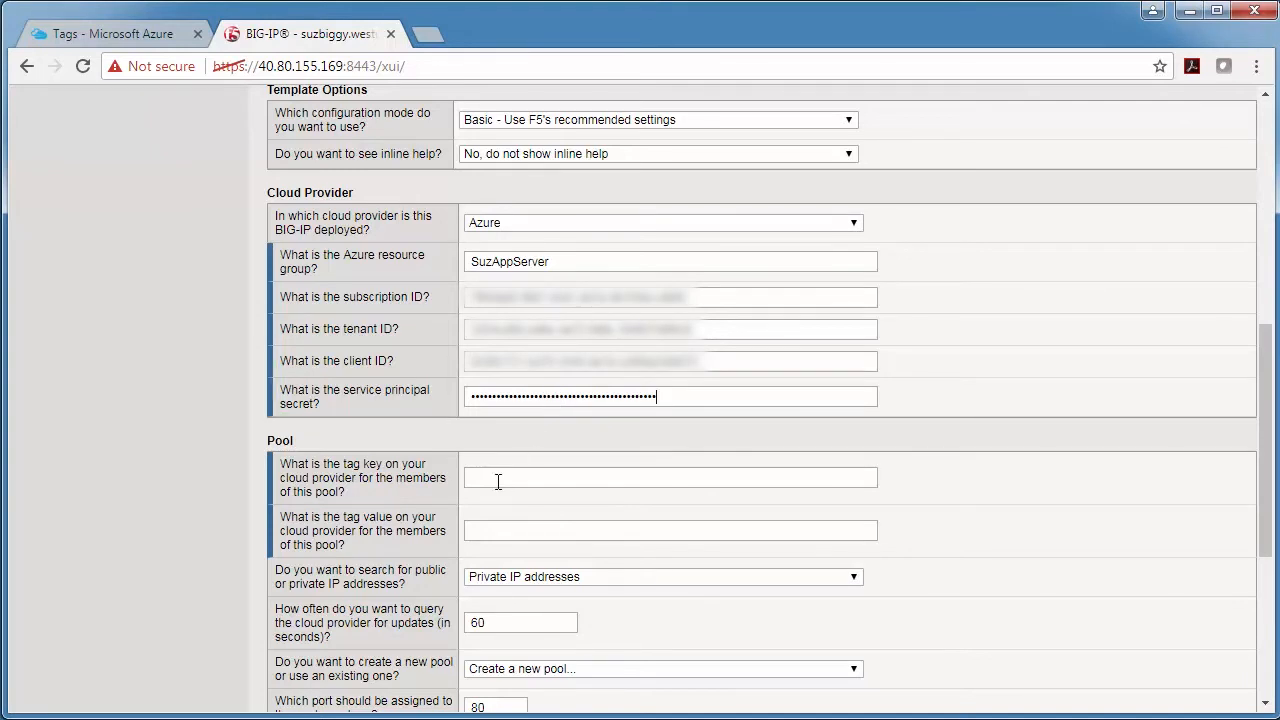
text(mytag)
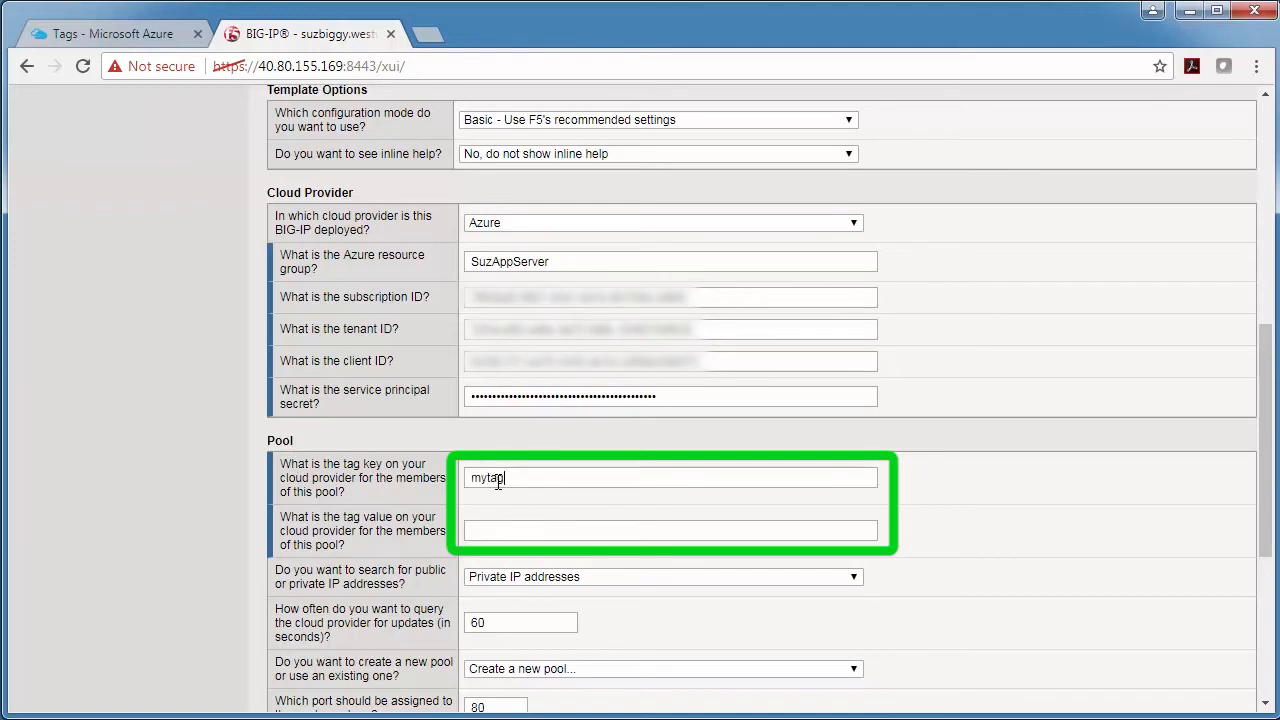
key(Tab)
text(addme)
scroll(932, 514, down, 1)
scroll(932, 514, down, 1)
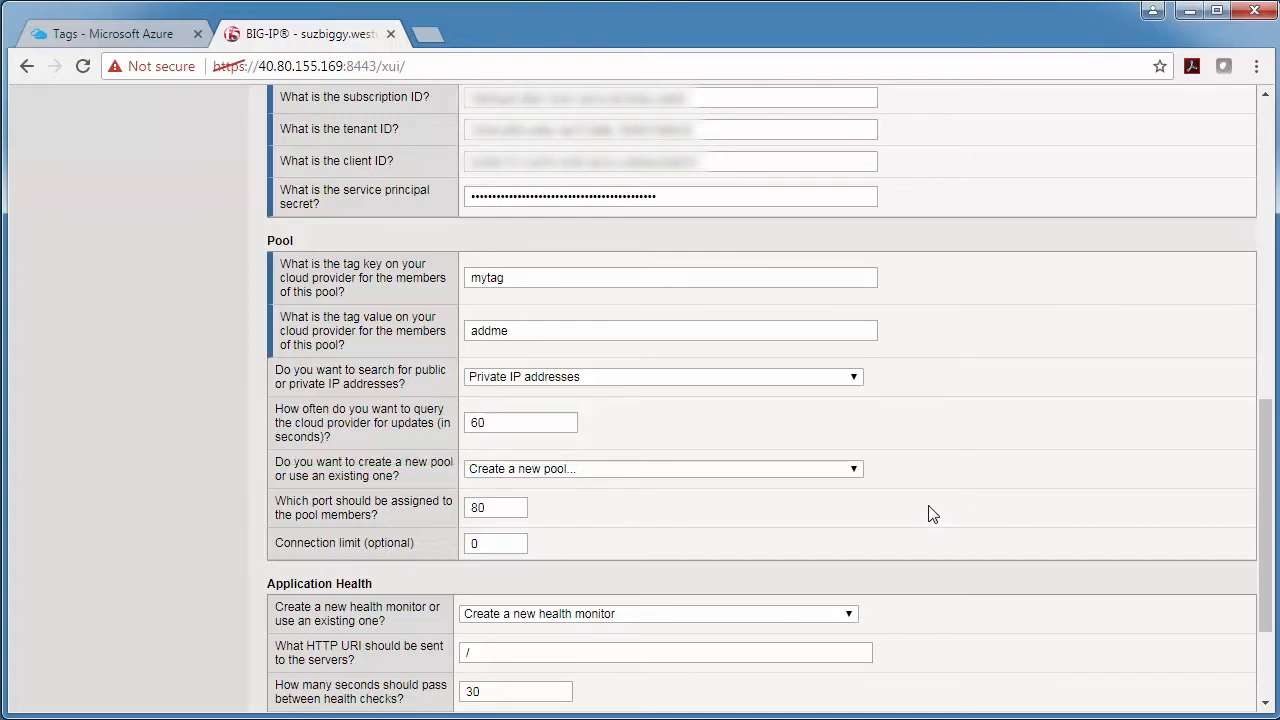
scroll(932, 513, down, 3)
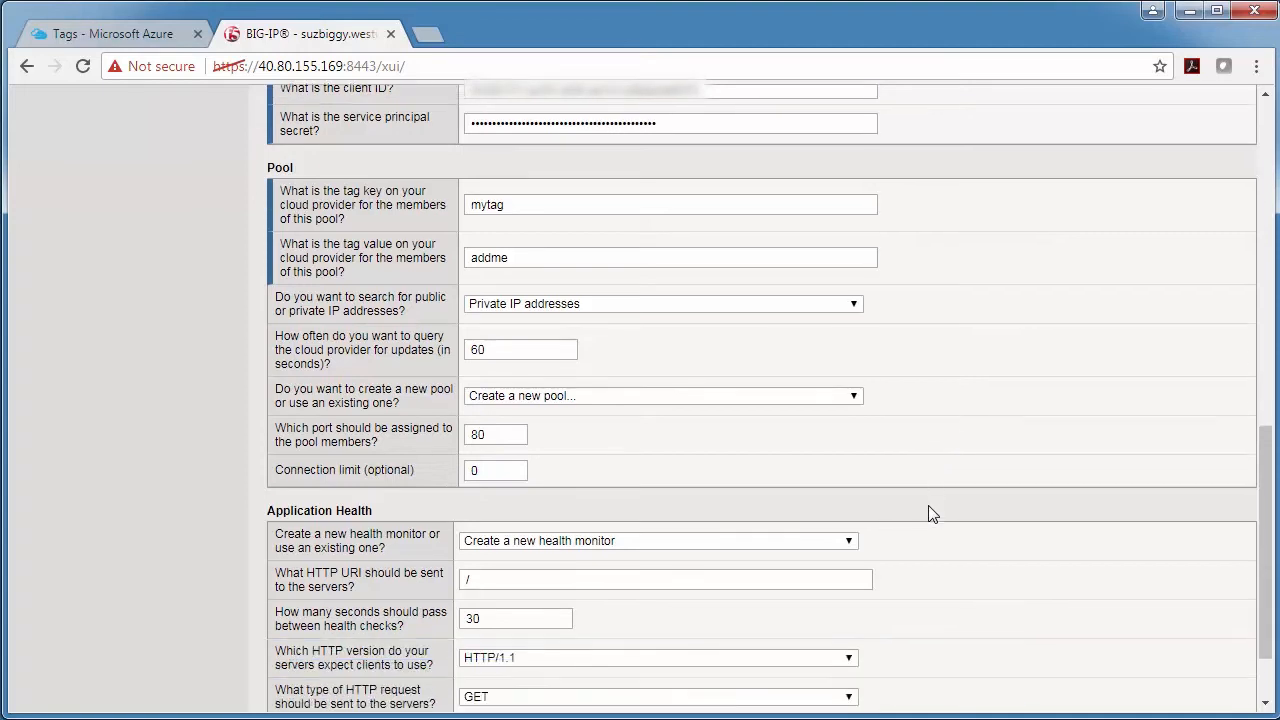
scroll(932, 513, down, 2)
click(830, 445)
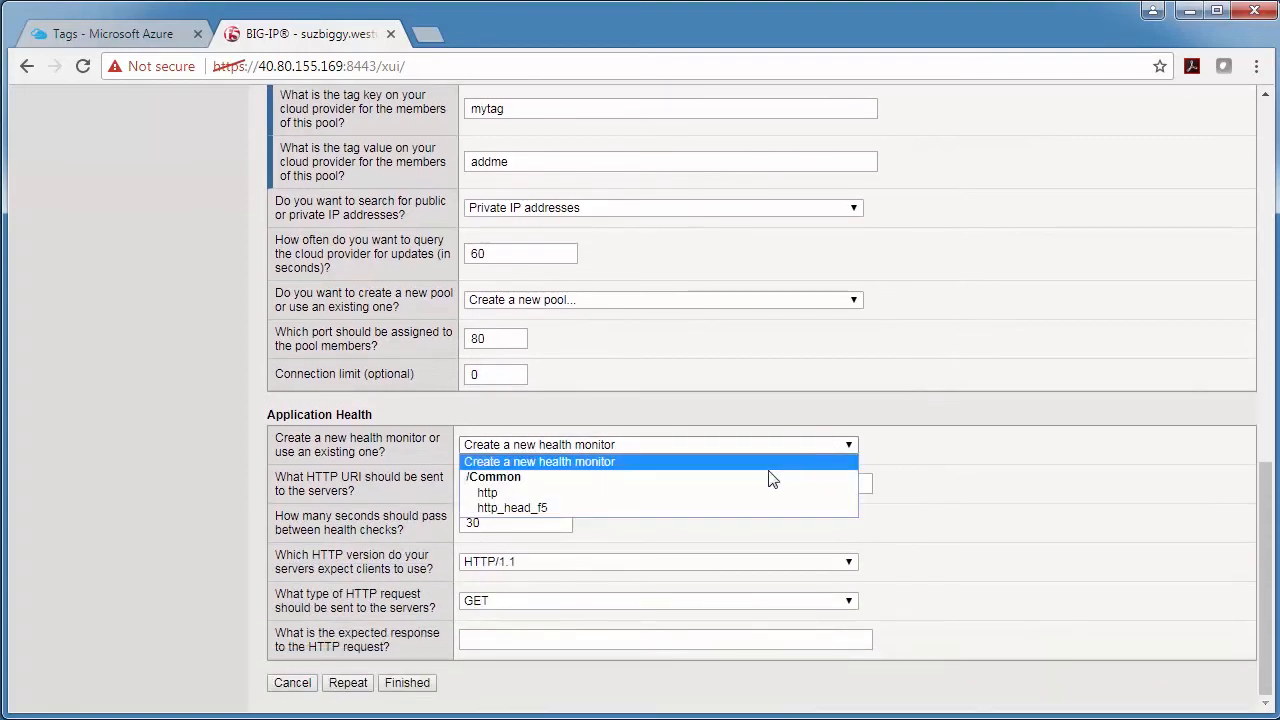
click(495, 492)
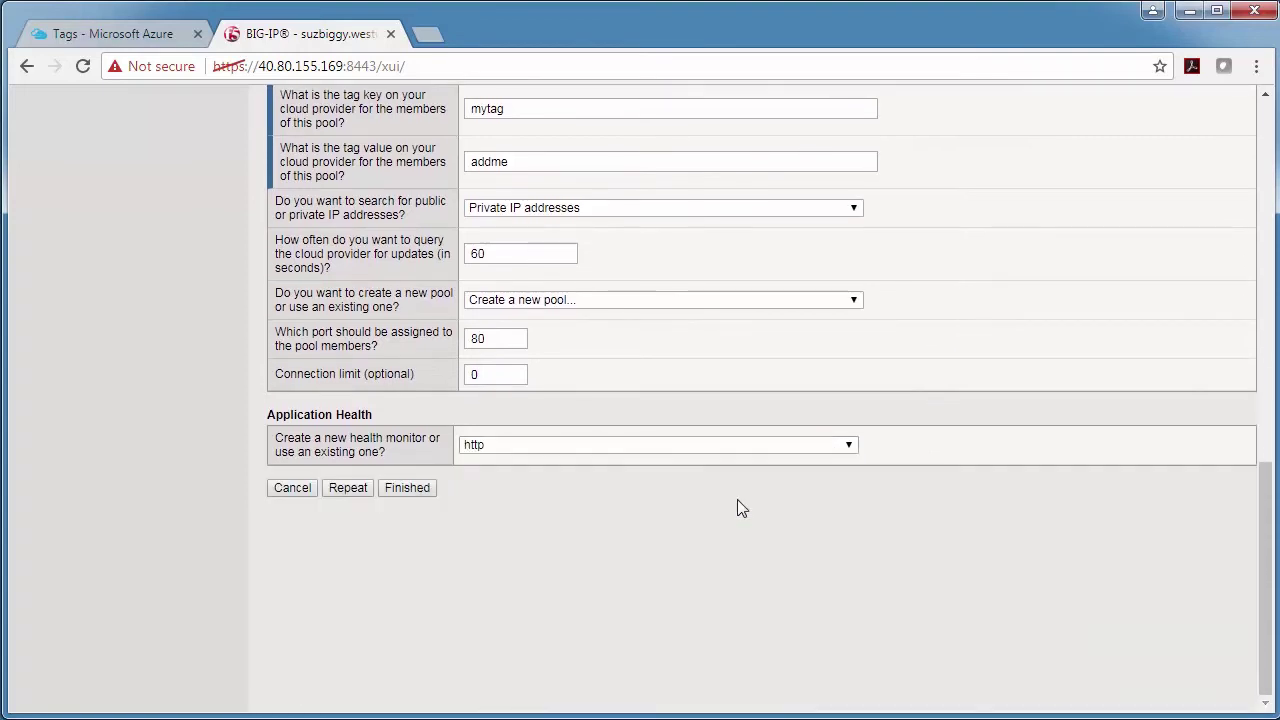
Deploy the application and view servdisc_pool's members 10.8.1.4:80 and 10.8.1.5:80
click(407, 488)
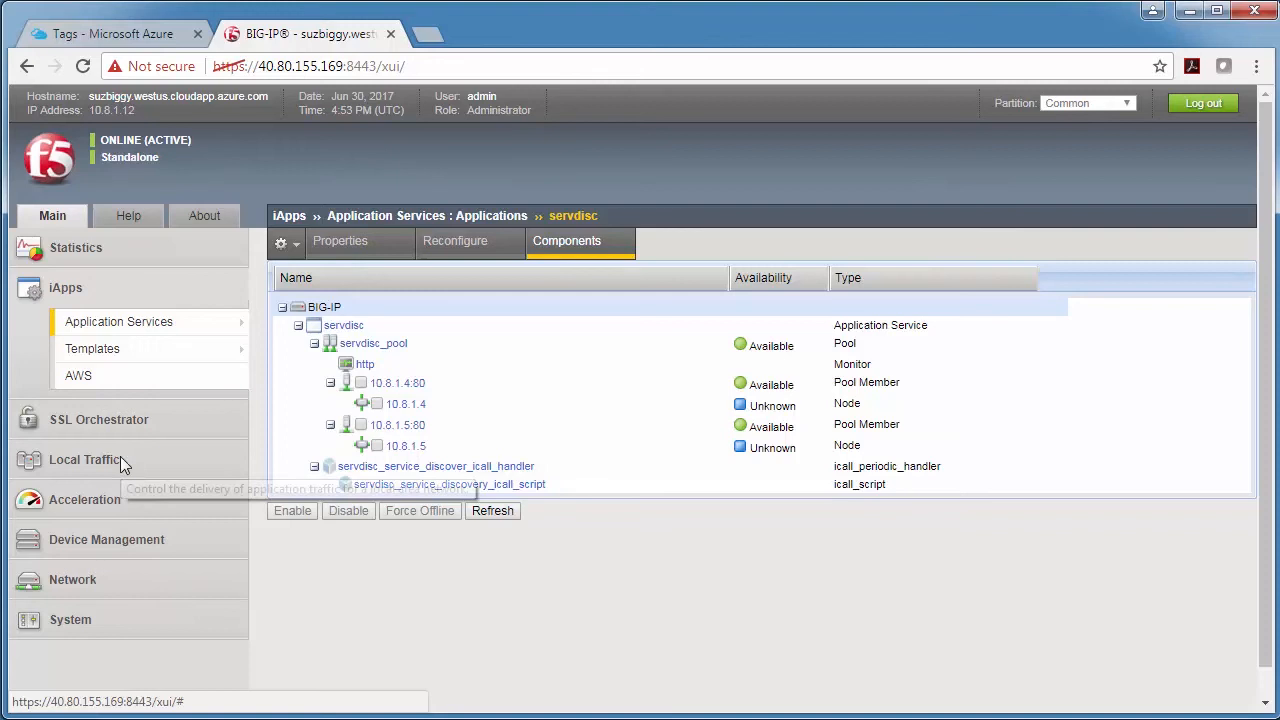
click(84, 459)
mouse_move(92, 563)
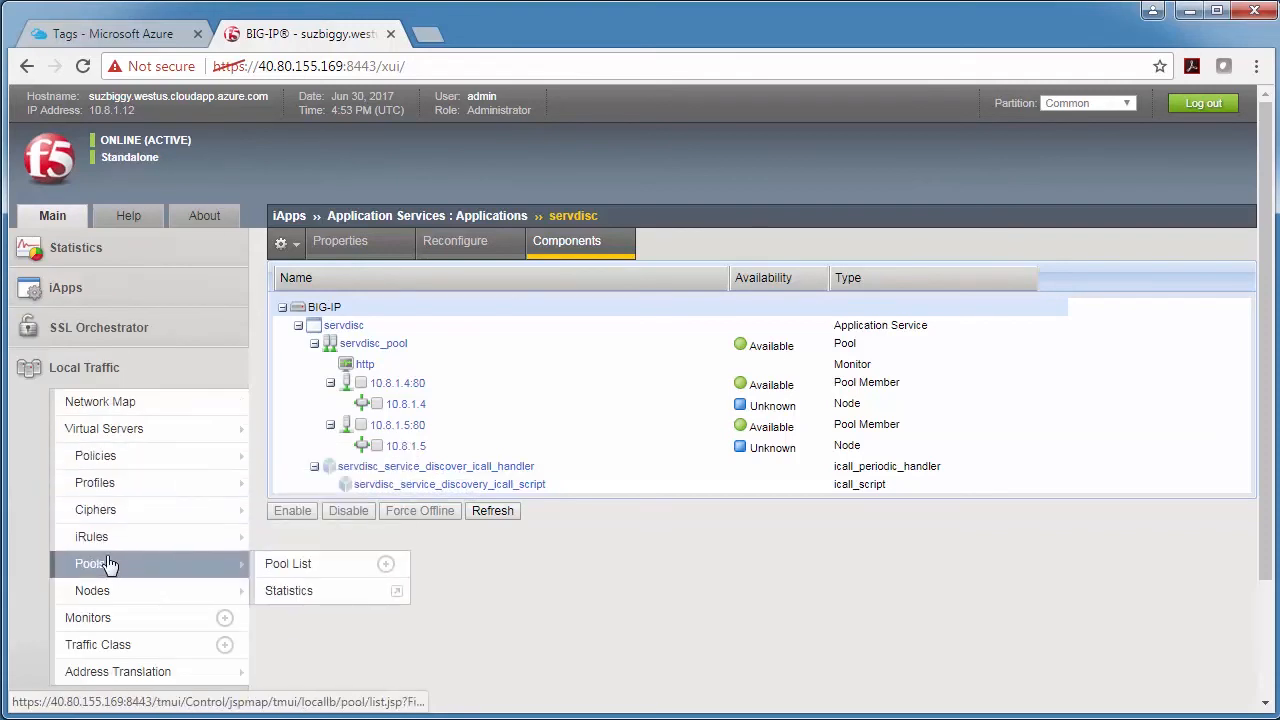
click(108, 564)
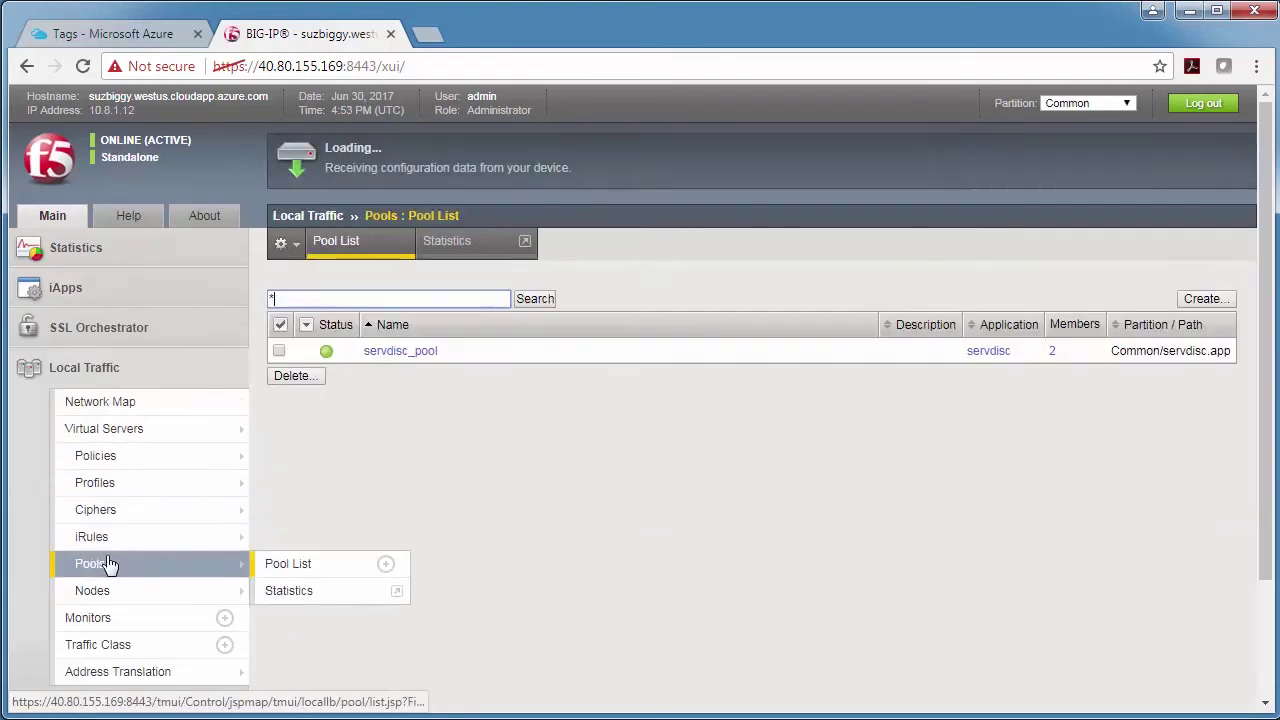
click(400, 351)
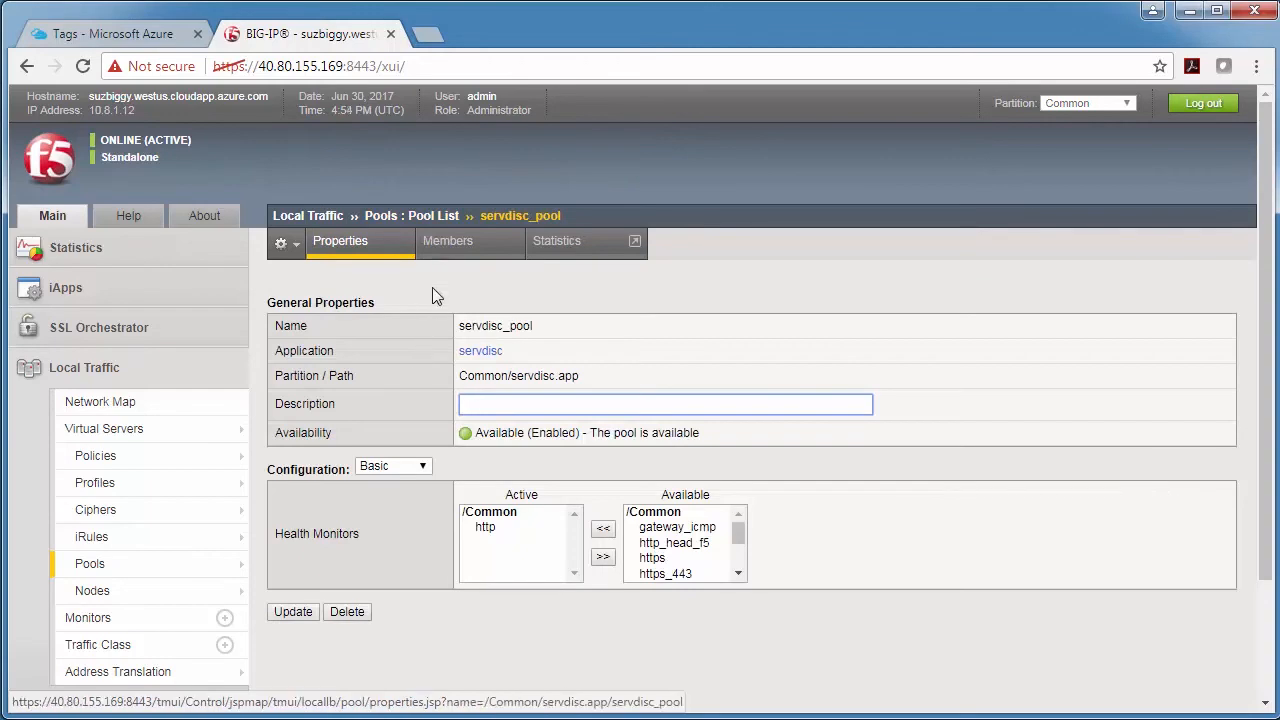
click(450, 245)
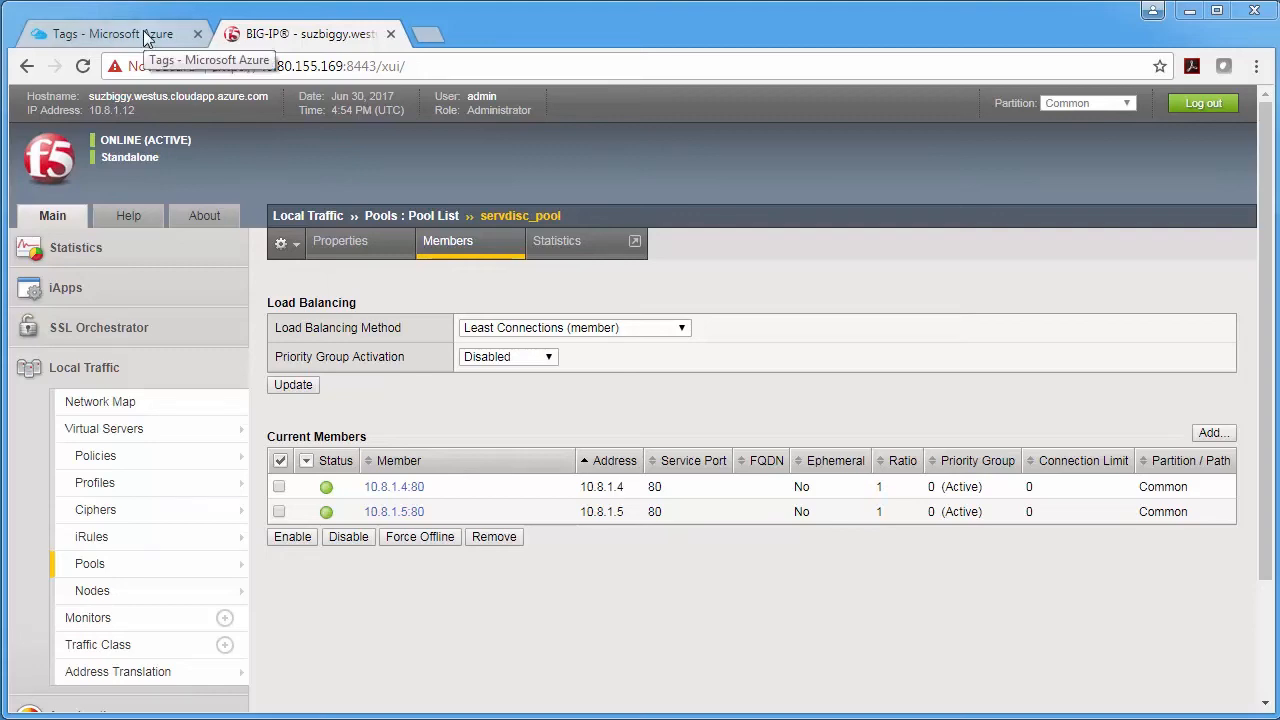
Delete the mytag : addme tag from SuzAppServer in Azure and return to BIG-IP
click(113, 33)
click(1232, 390)
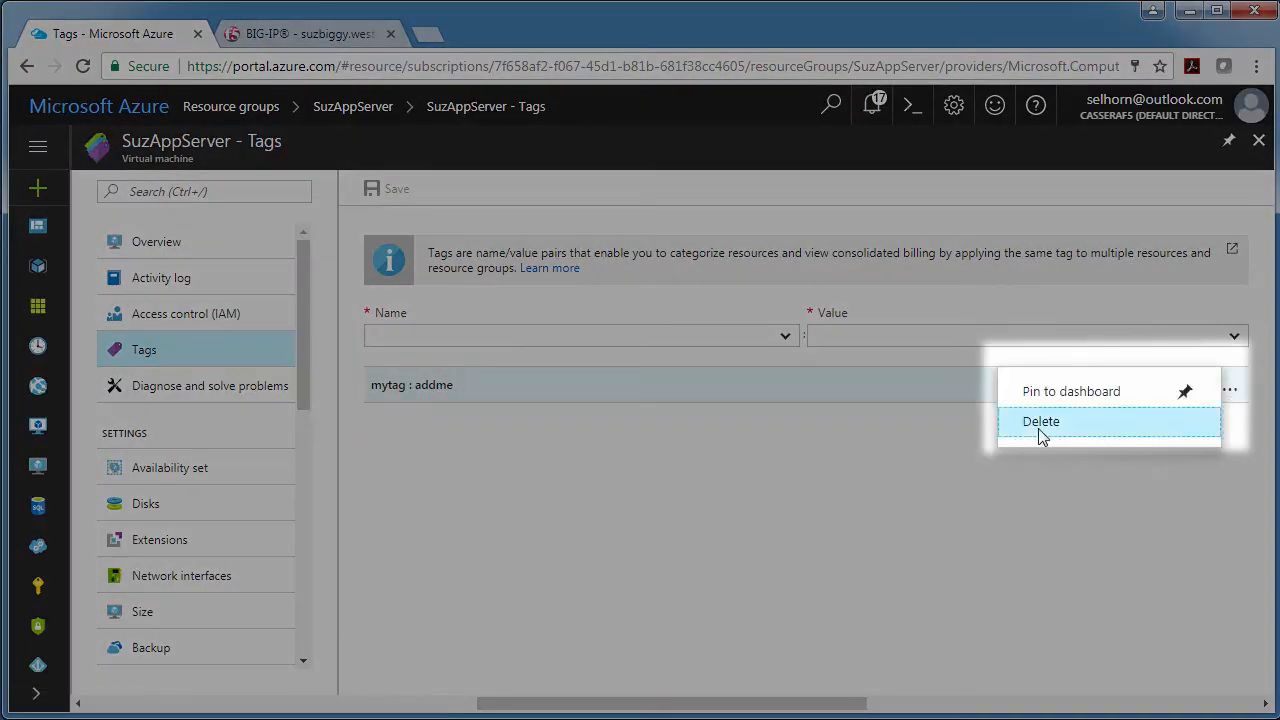
click(1041, 421)
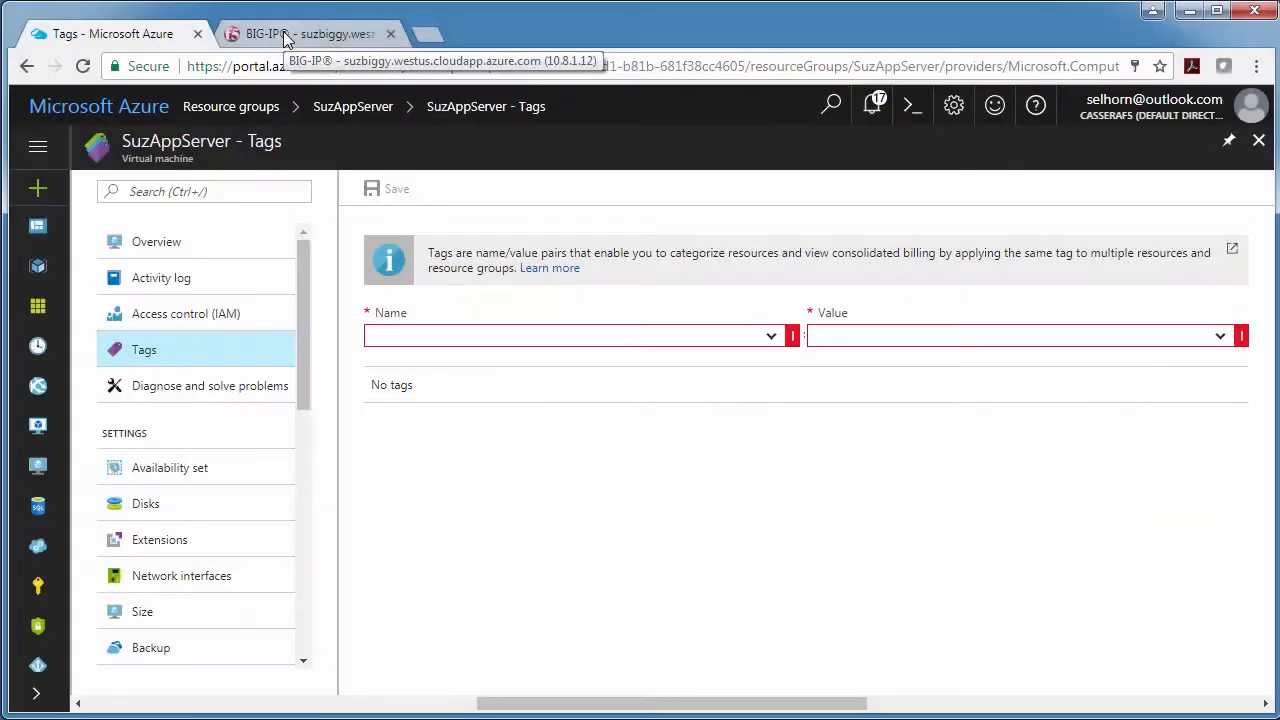
click(284, 33)
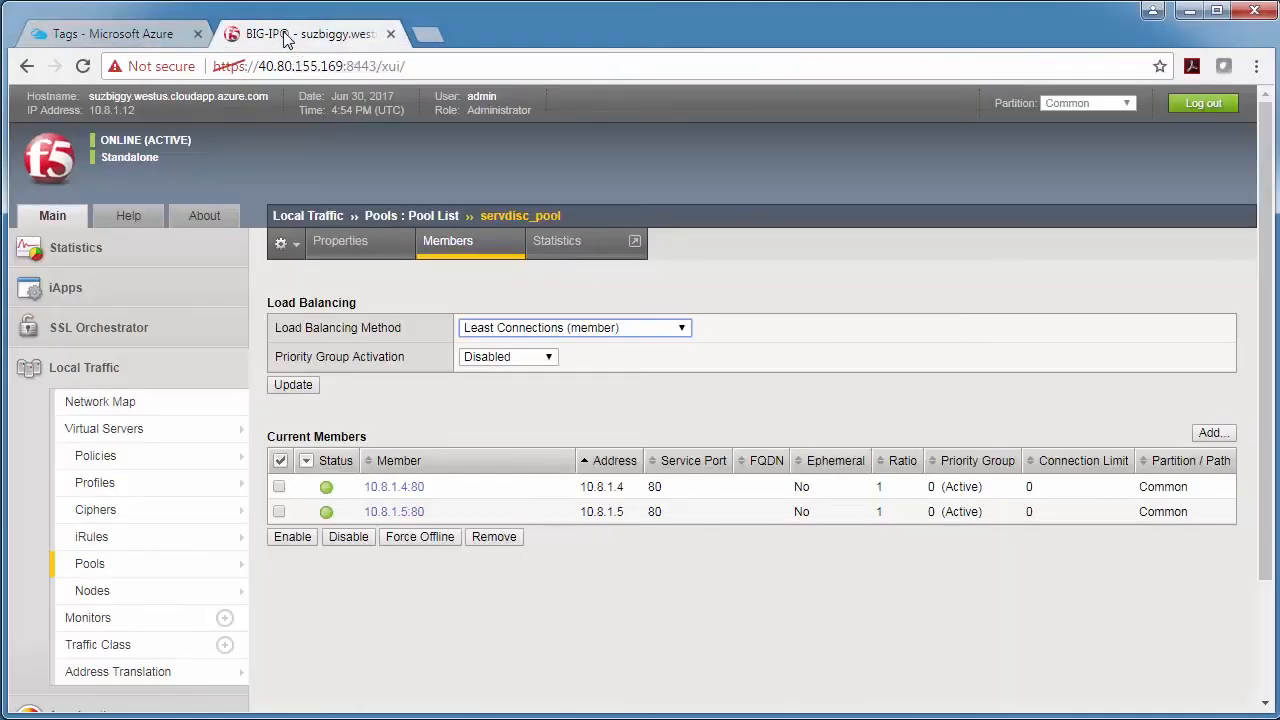
Refresh servdisc_pool's members, now listing only 10.8.1.5:80
click(447, 247)
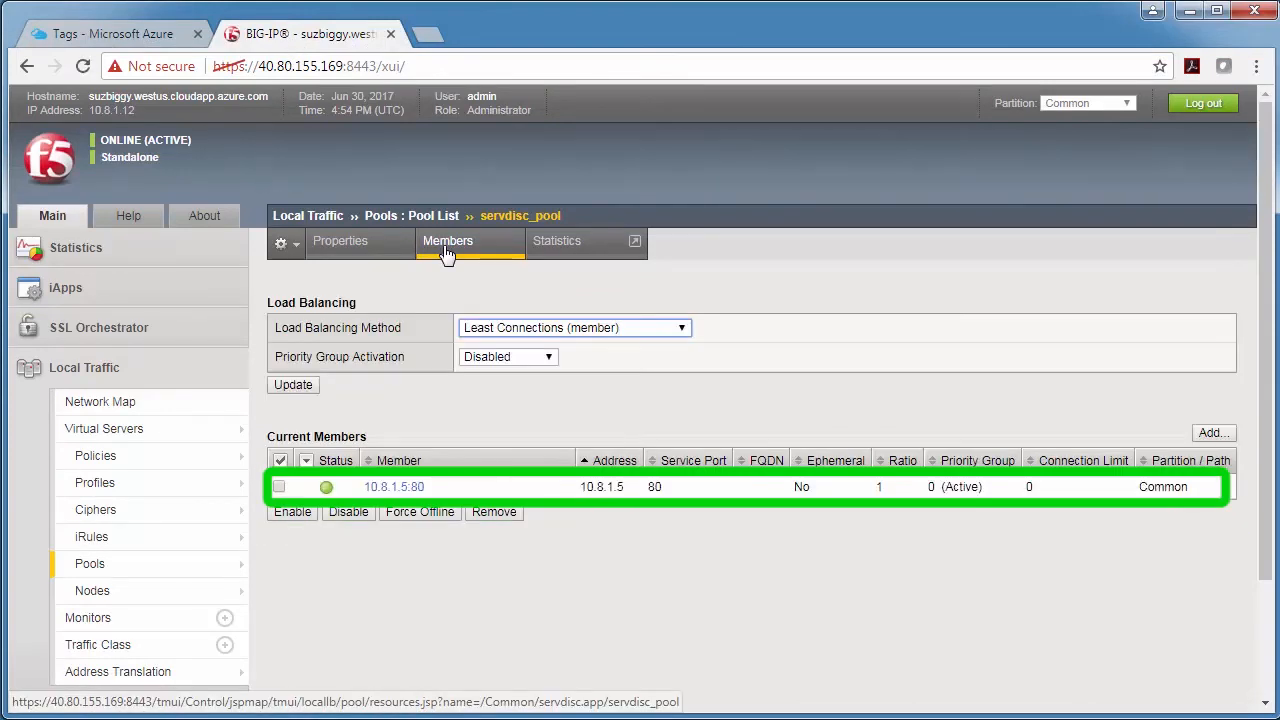